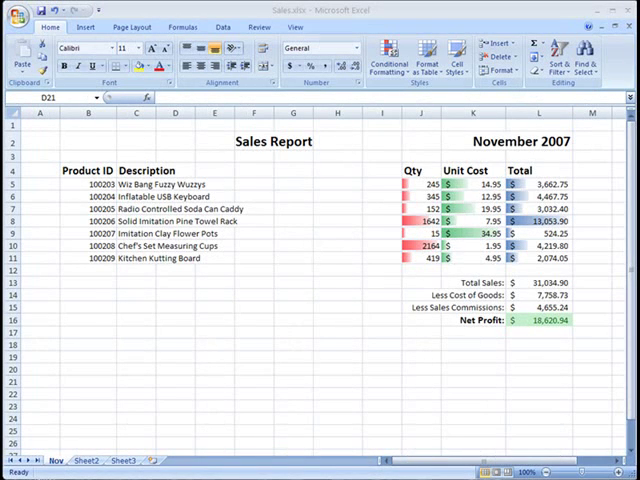
left_click(451, 16)
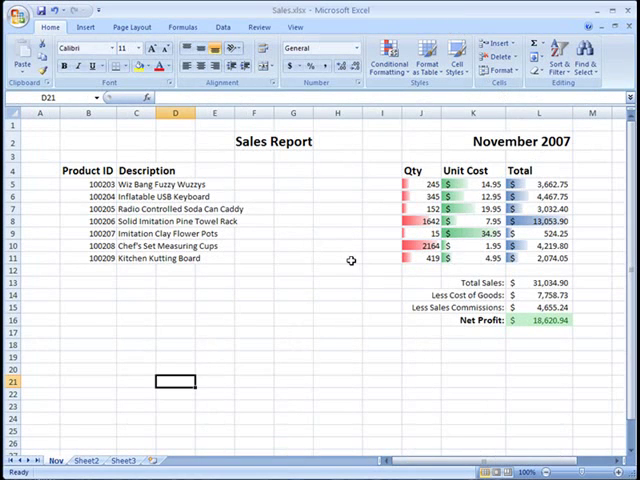